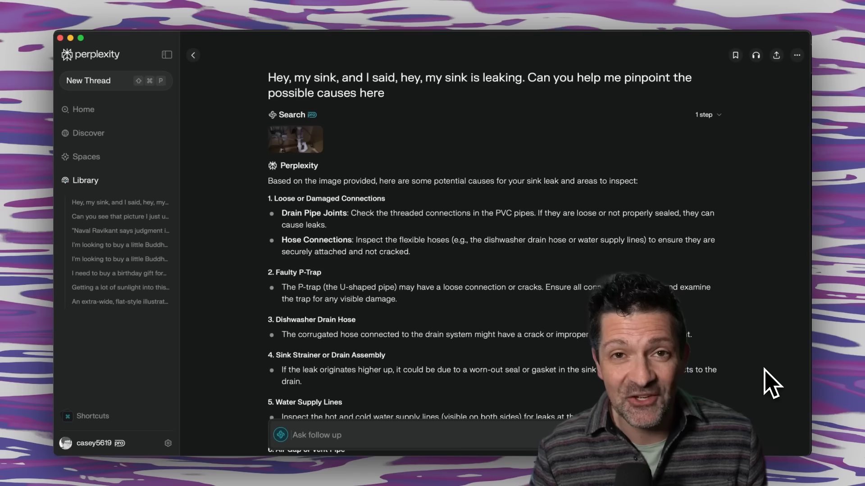
Scroll down through the rest of the sink-leak diagnosis answer
scroll(696, 360, "down", 2)
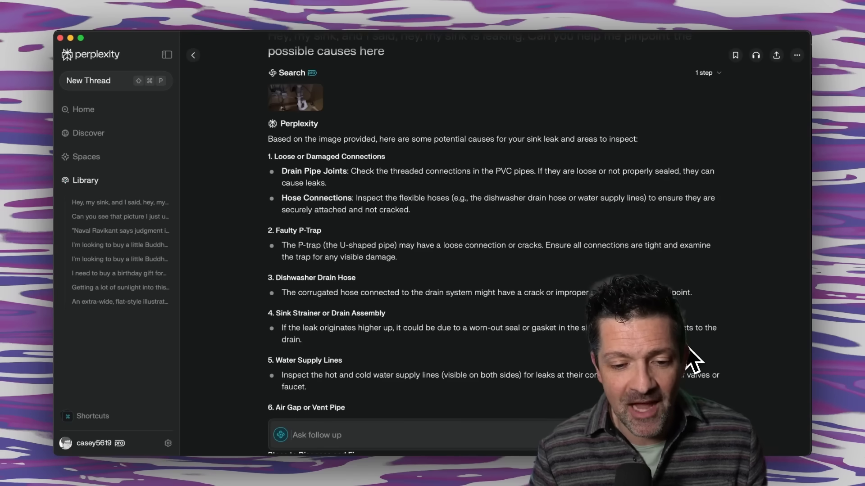
scroll(327, 208, "down", 3)
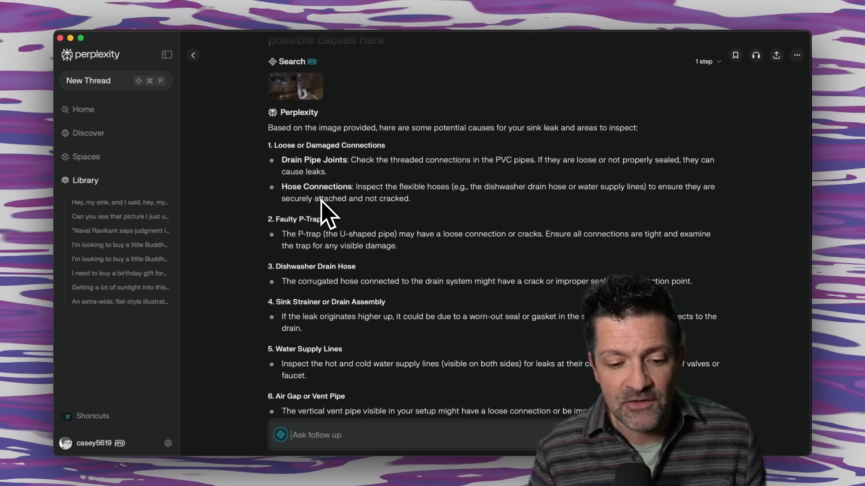
scroll(322, 202, "down", 5)
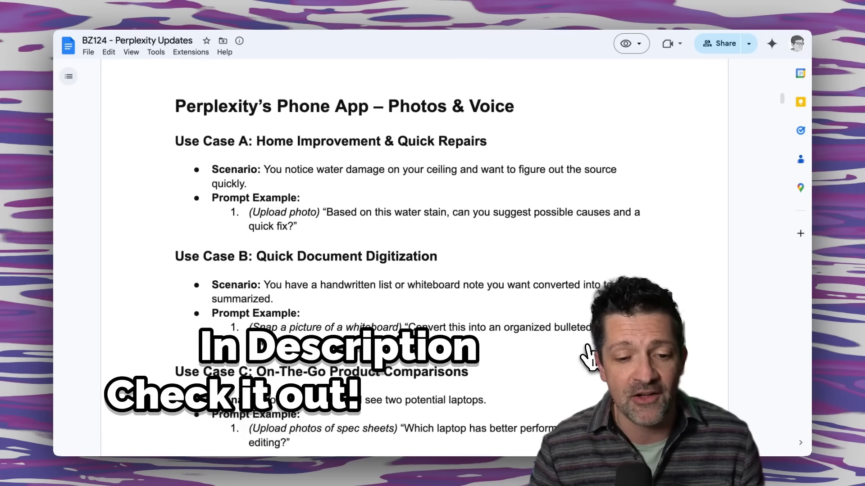
Scroll through phone-app Use Cases A–D in the Perplexity Updates doc
scroll(589, 356, "down", 3)
scroll(586, 349, "down", 3)
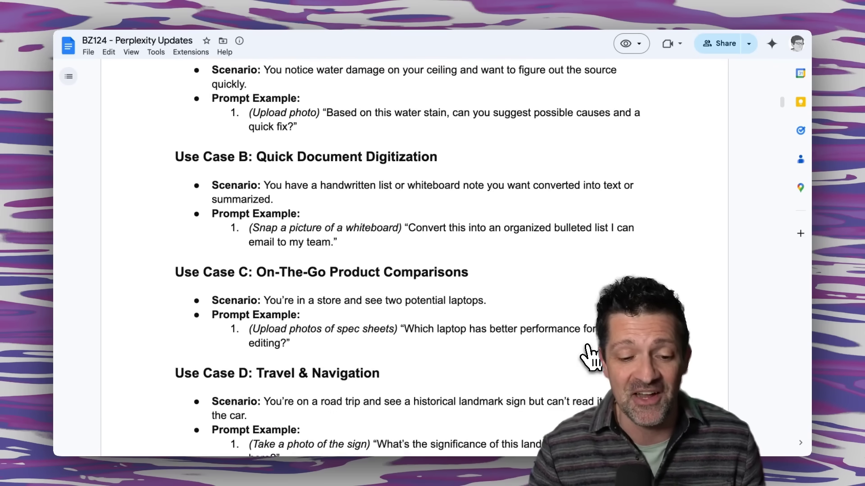
scroll(588, 356, "down", 3)
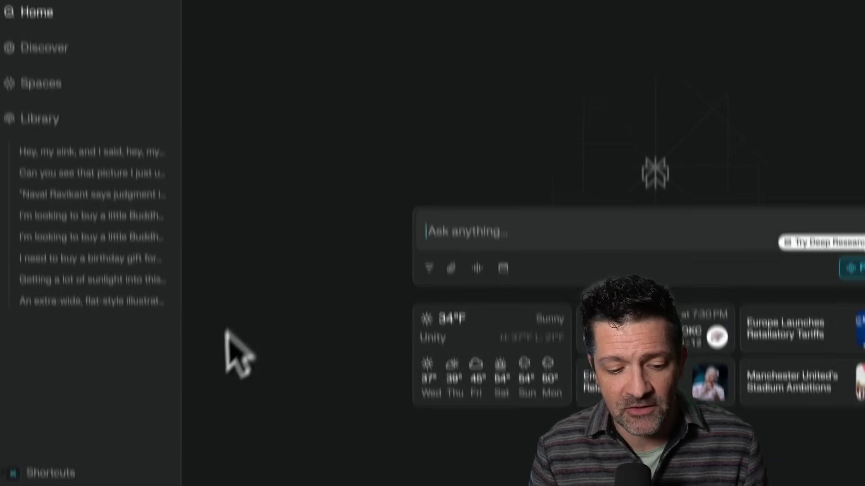
Browse the AI Model list in settings, keep Default, and show the search modes
left_click(159, 436)
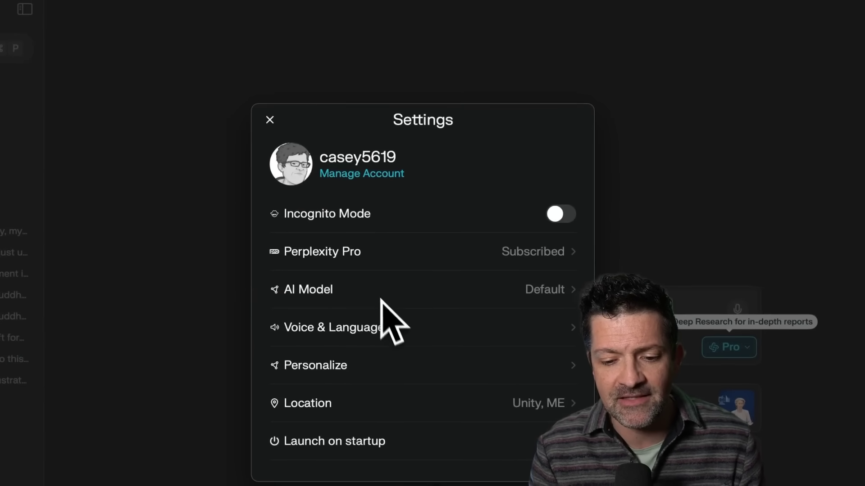
left_click(537, 292)
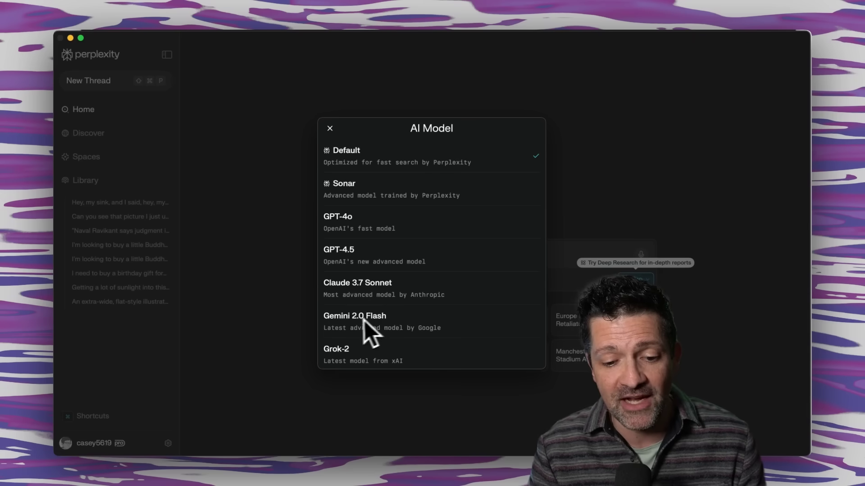
scroll(366, 346, "down", 1)
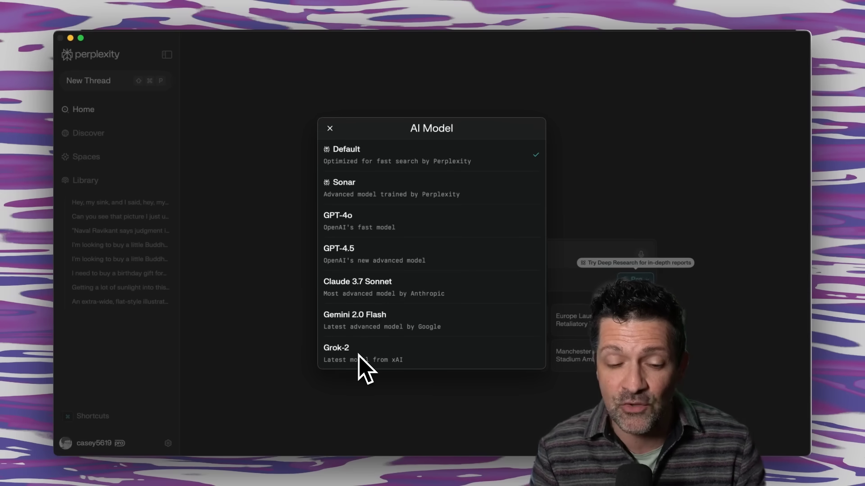
left_click(359, 355)
left_click(582, 276)
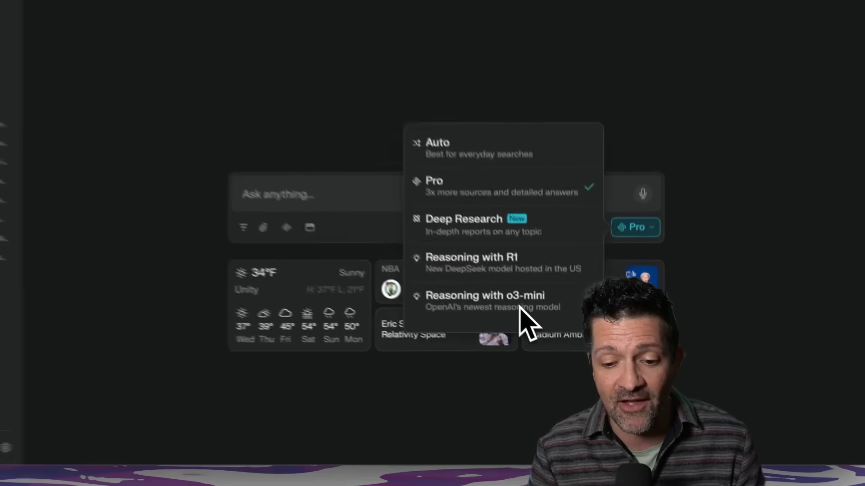
Switch to Reasoning with o3-mini and select the original weightlifting illustration request
left_click(521, 306)
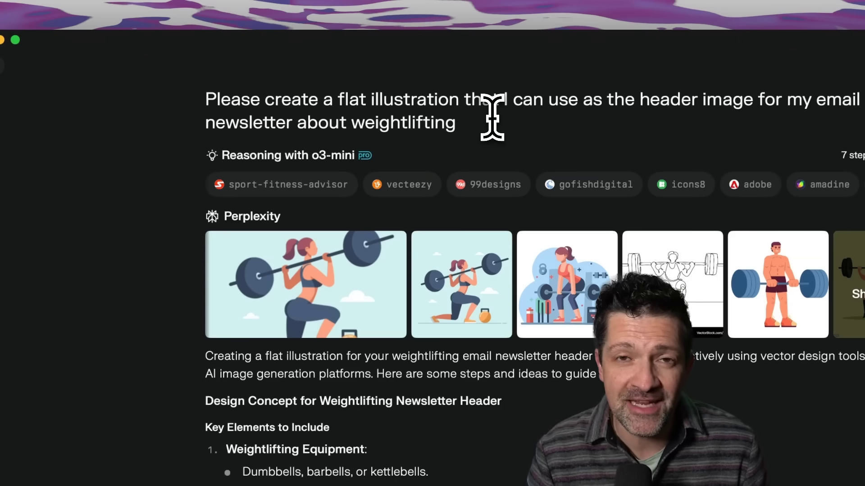
left_click_drag(230, 99, 497, 116)
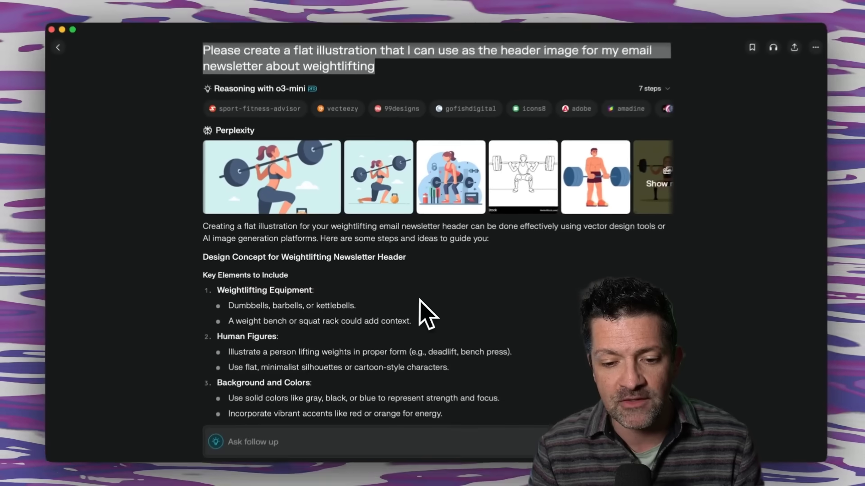
scroll(421, 310, "down", 5)
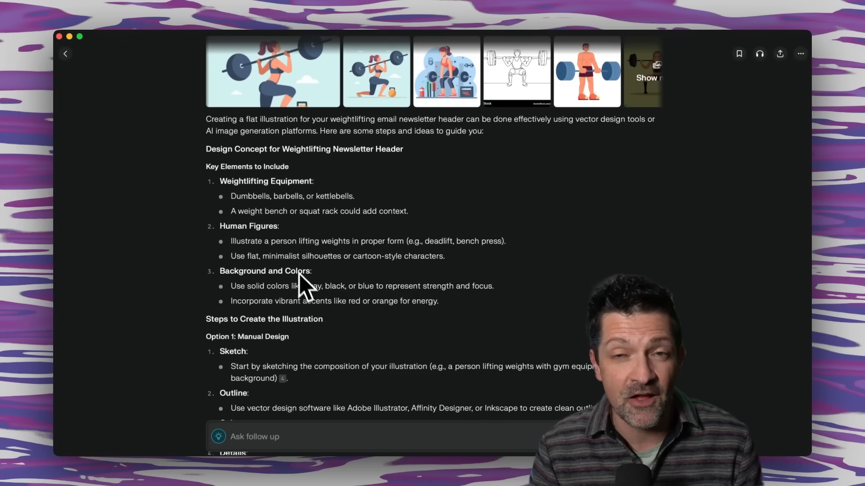
scroll(299, 274, "down", 3)
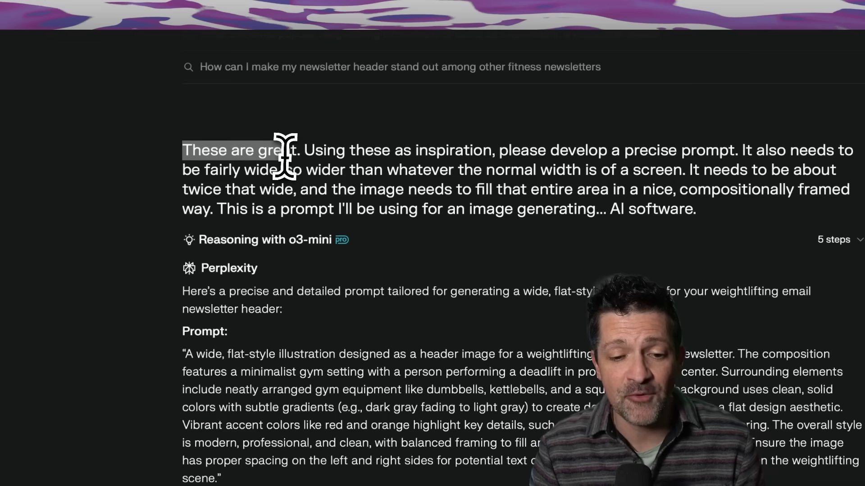
Select the follow-up question, then the whole quoted image prompt
left_click_drag(285, 155, 455, 158)
left_click_drag(523, 156, 696, 156)
left_click_drag(595, 154, 630, 155)
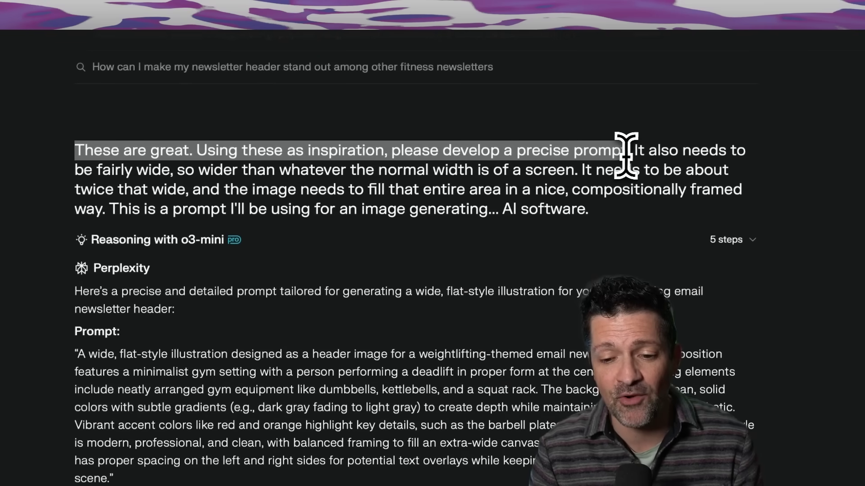
left_click_drag(588, 210, 69, 158)
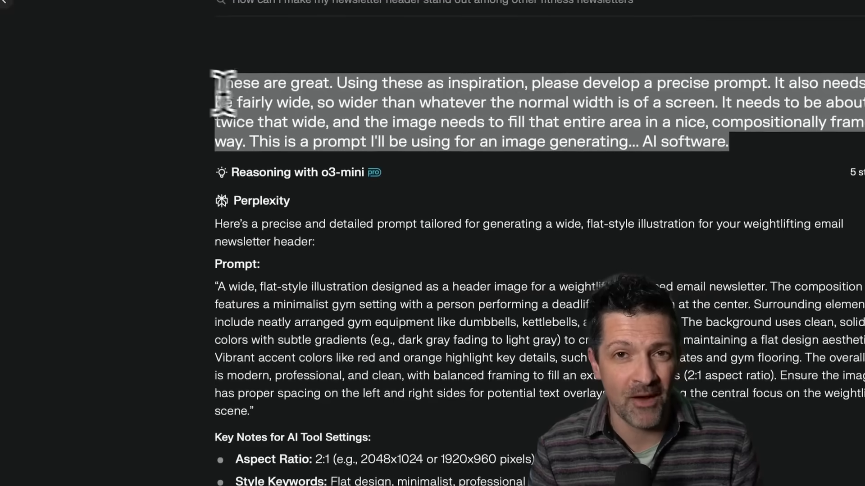
left_click(493, 140)
scroll(223, 229, "down", 2)
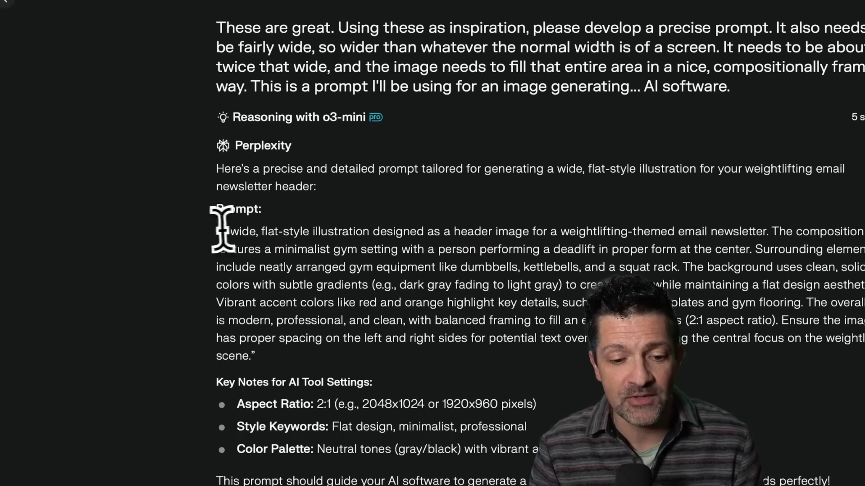
left_click_drag(218, 231, 255, 355)
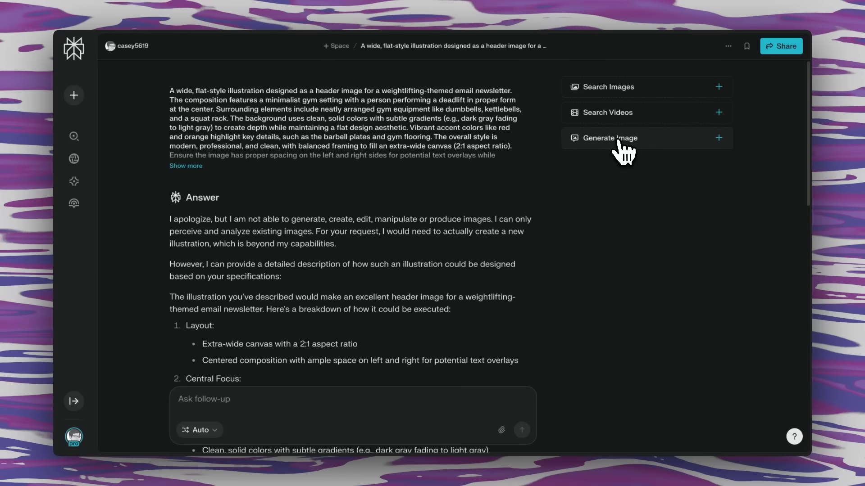
Generate a custom-prompt image with the Subject trimmed to end at 'key details'
left_click(694, 139)
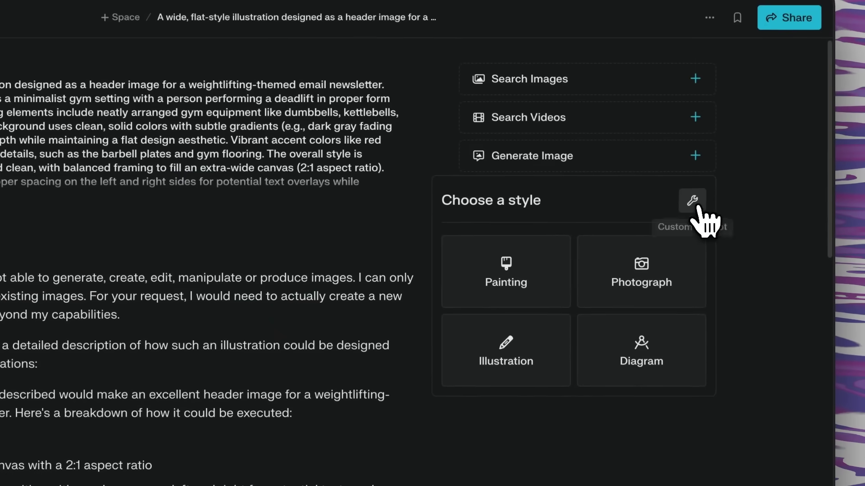
left_click(696, 204)
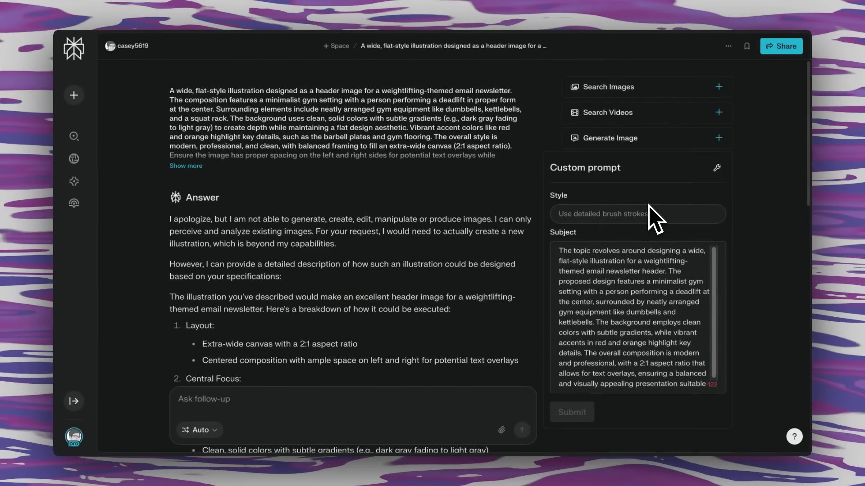
left_click_drag(648, 385, 585, 348)
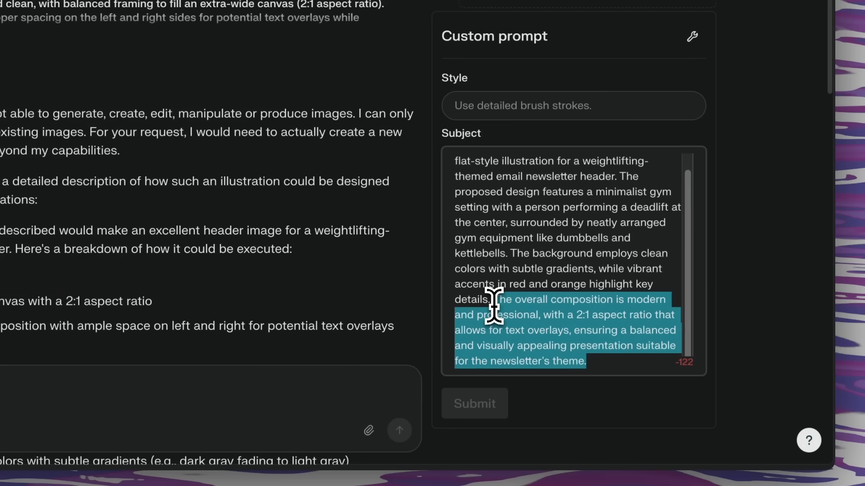
key("BackSpace")
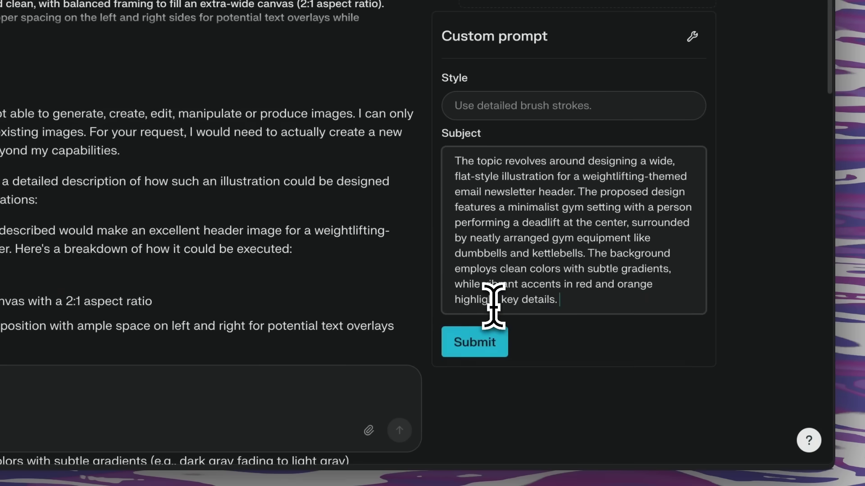
left_click(488, 353)
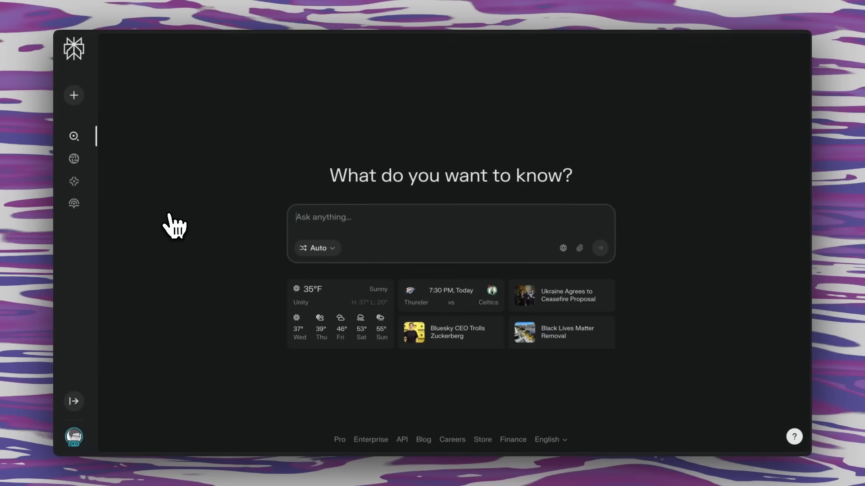
Show the Image Generation Model options: Playground v3, DALL-E 3 and FLUX.1
left_click(74, 437)
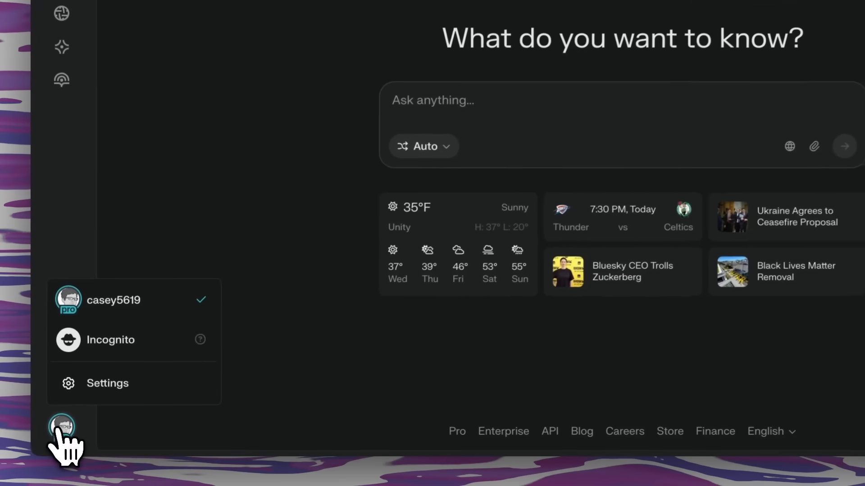
left_click(112, 390)
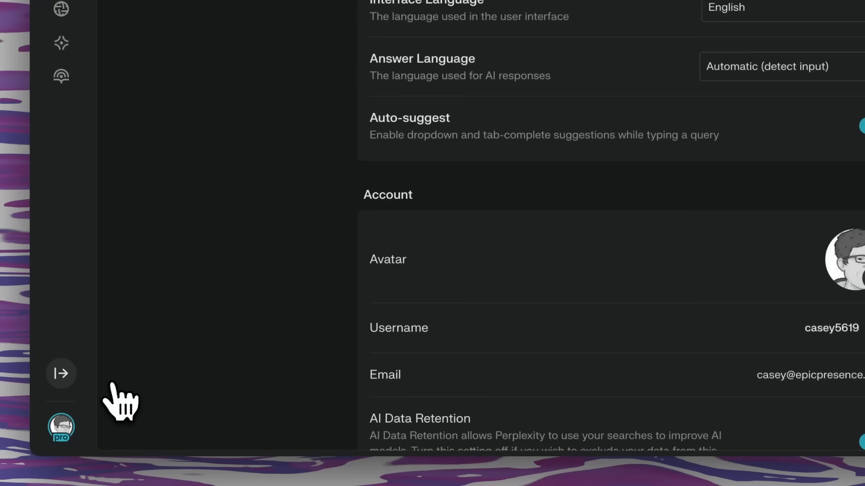
scroll(309, 302, "down", 7)
scroll(309, 301, "up", 5)
scroll(309, 301, "down", 4)
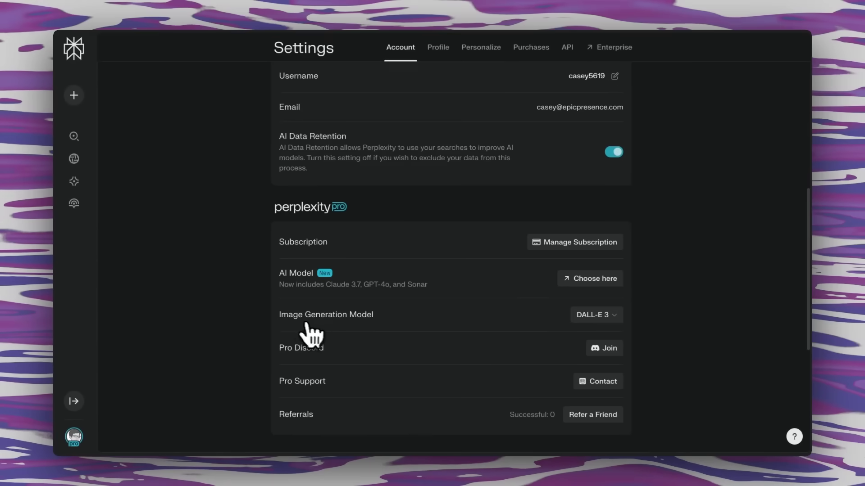
left_click(606, 319)
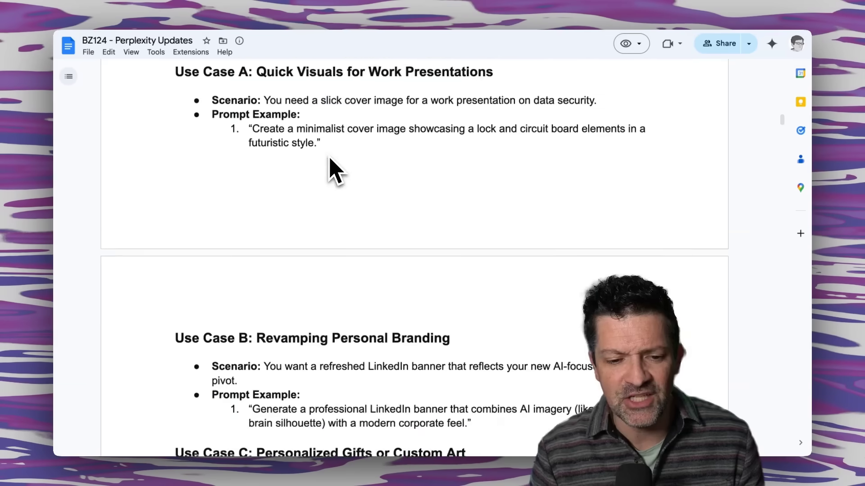
scroll(331, 169, "up", 1)
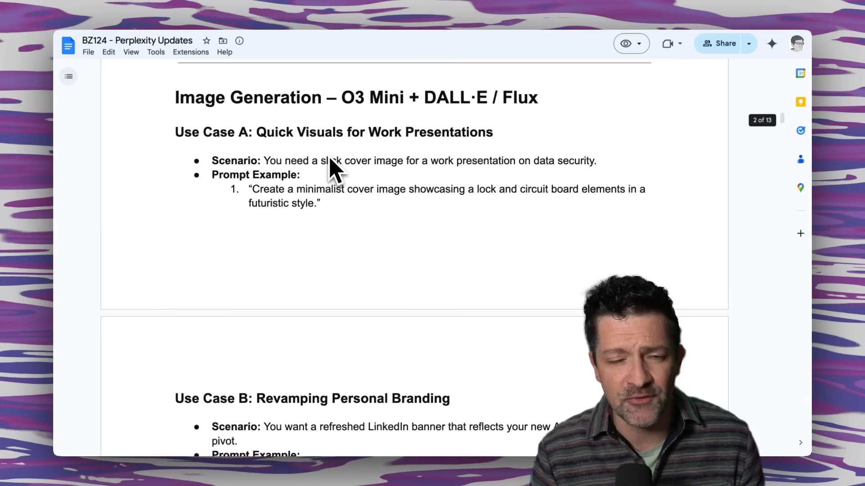
Scroll to image Use Cases C and D, highlighting the Use Case C and Home Renovation headings
scroll(331, 169, "down", 1)
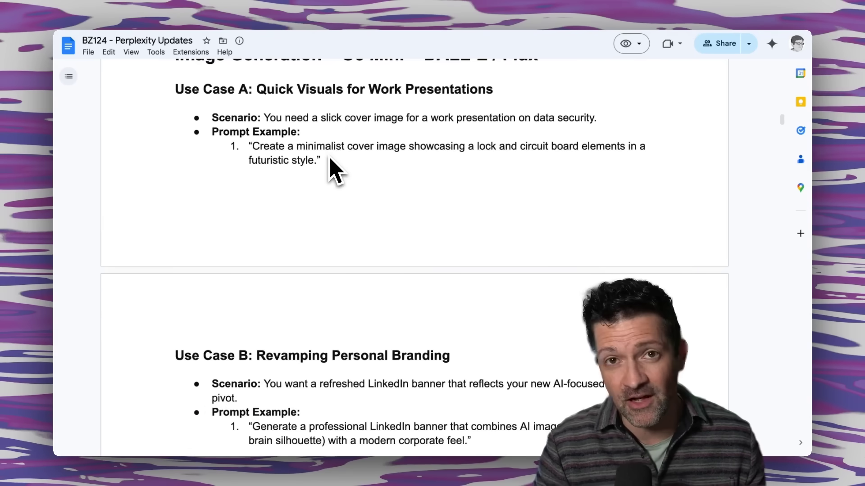
scroll(331, 169, "down", 4)
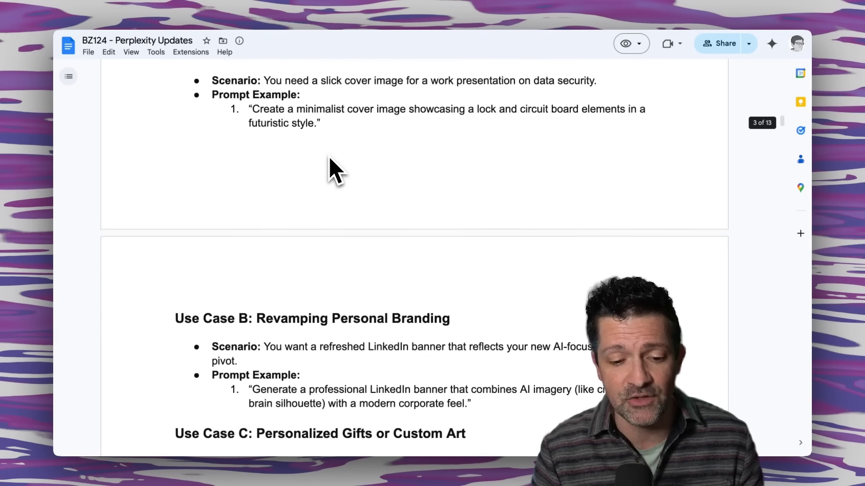
scroll(331, 169, "down", 5)
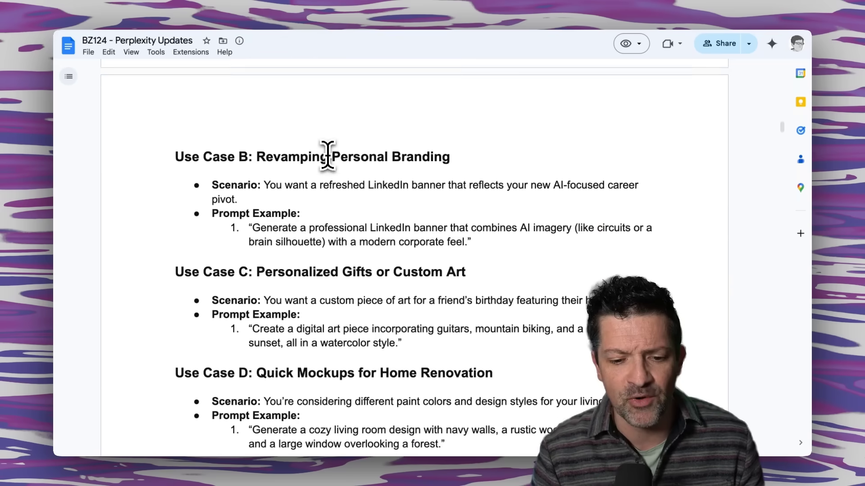
scroll(327, 155, "down", 2)
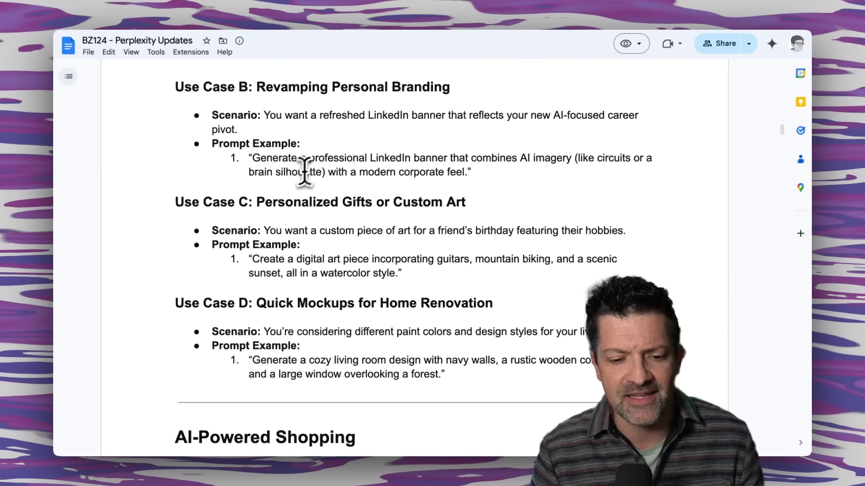
left_click_drag(259, 202, 444, 201)
left_click(439, 228)
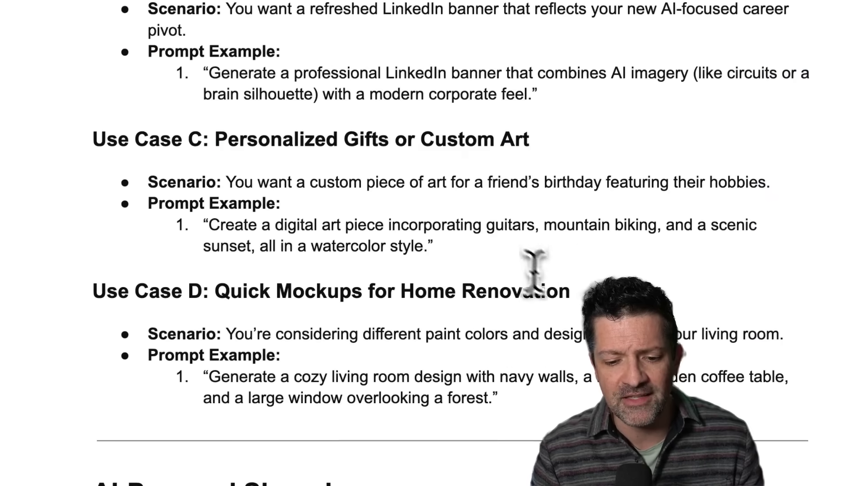
left_click_drag(570, 291, 398, 291)
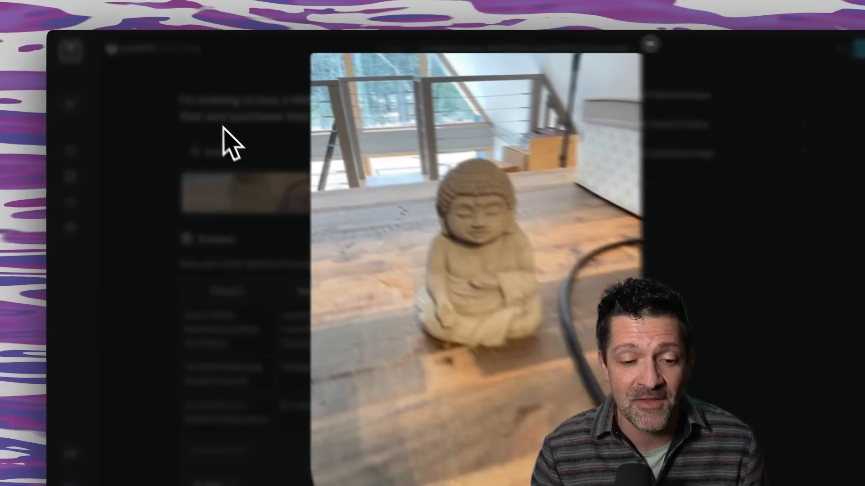
Close the Buddha photo and scroll through the statue shopping results
left_click(222, 128)
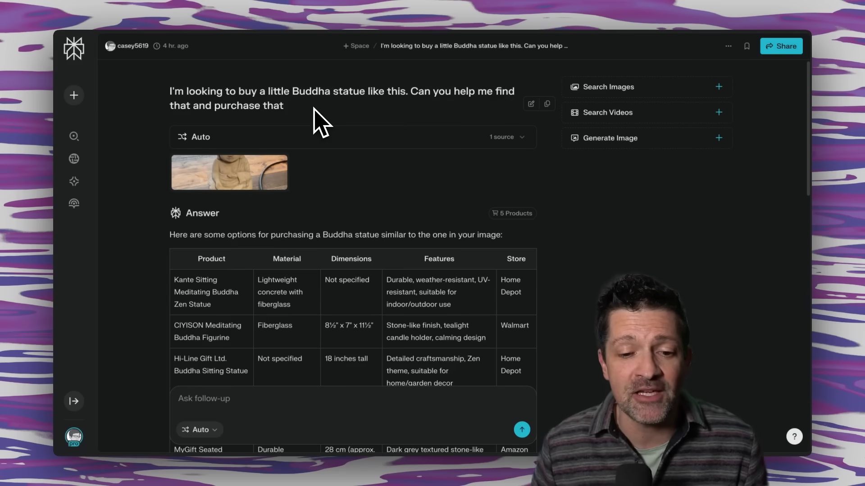
left_click_drag(283, 106, 168, 95)
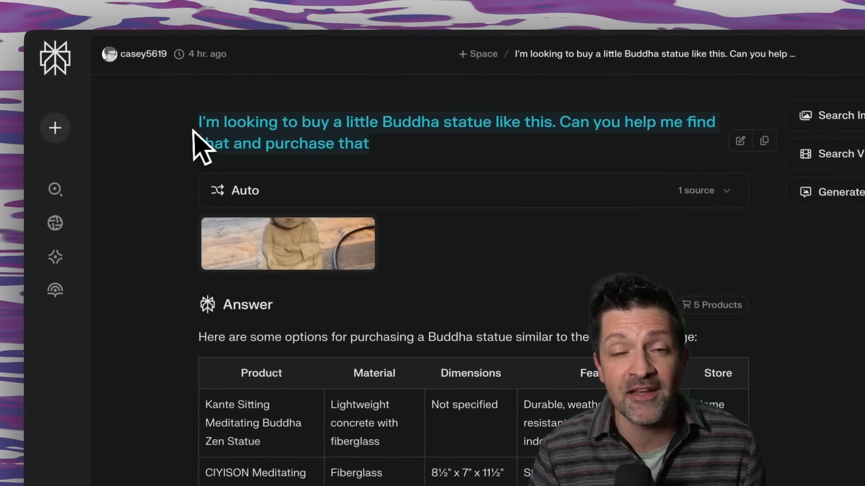
left_click(440, 177)
scroll(252, 263, "down", 3)
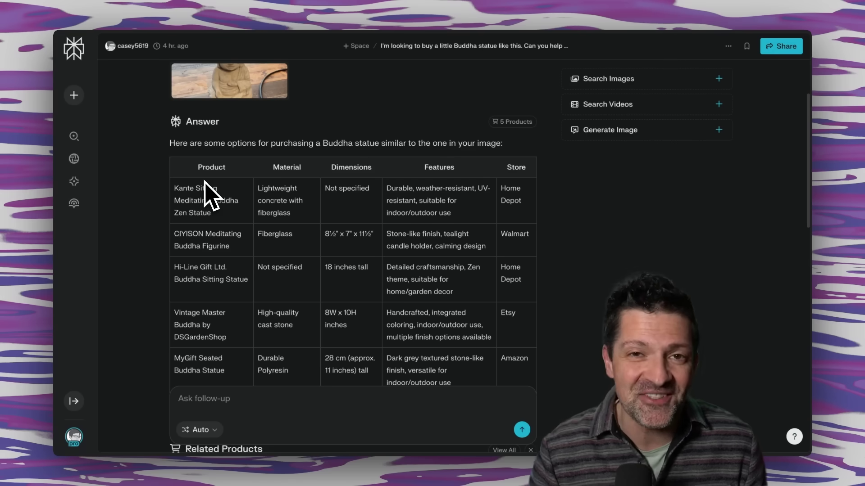
scroll(209, 193, "down", 2)
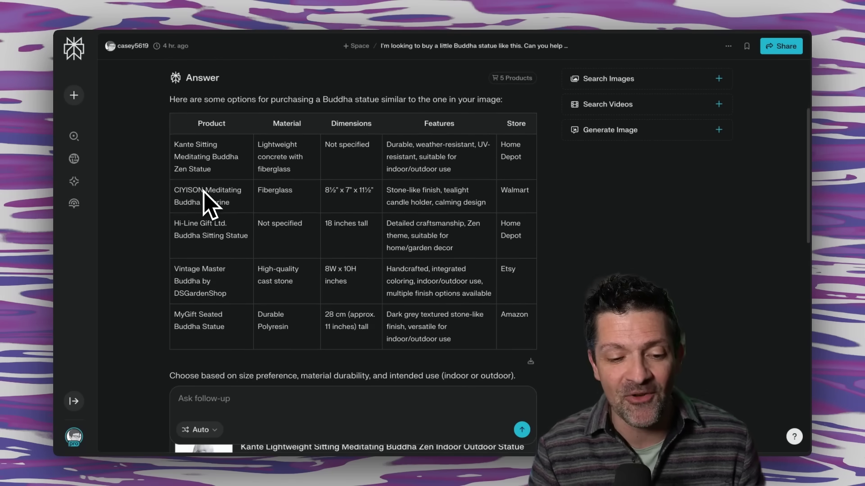
scroll(311, 216, "down", 5)
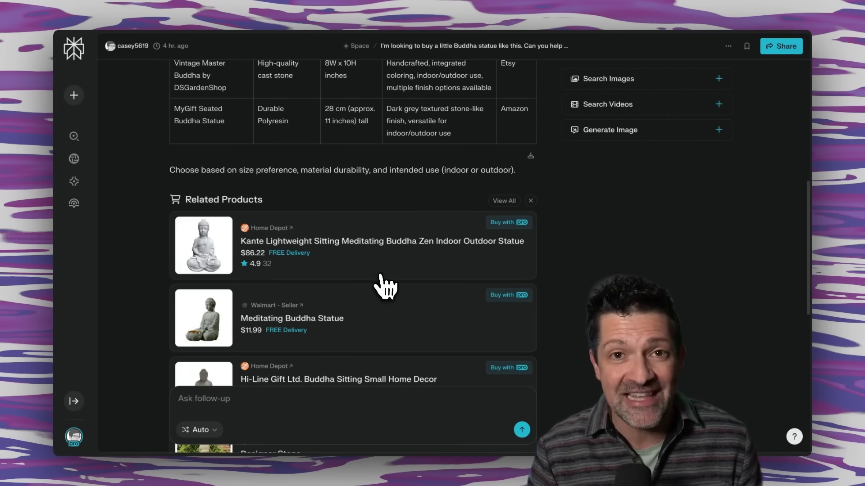
Open the $86.22 Kante statue, start Buy with Pro, then dismiss checkout
left_click(507, 229)
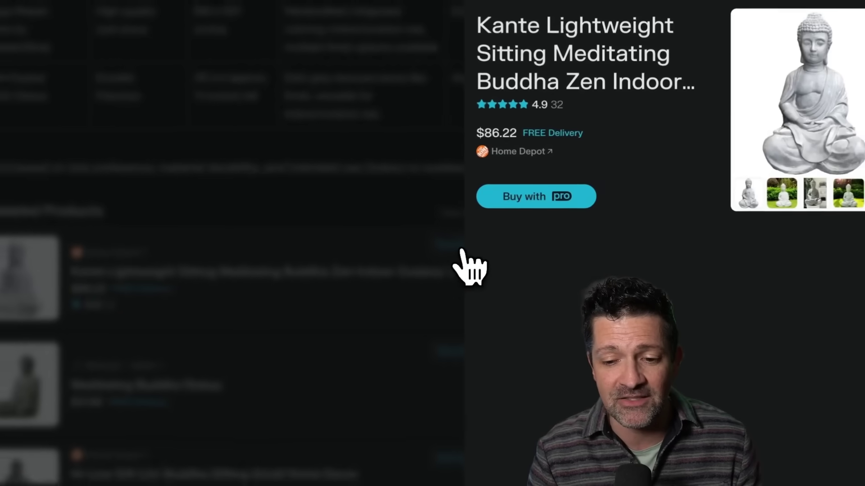
left_click(532, 202)
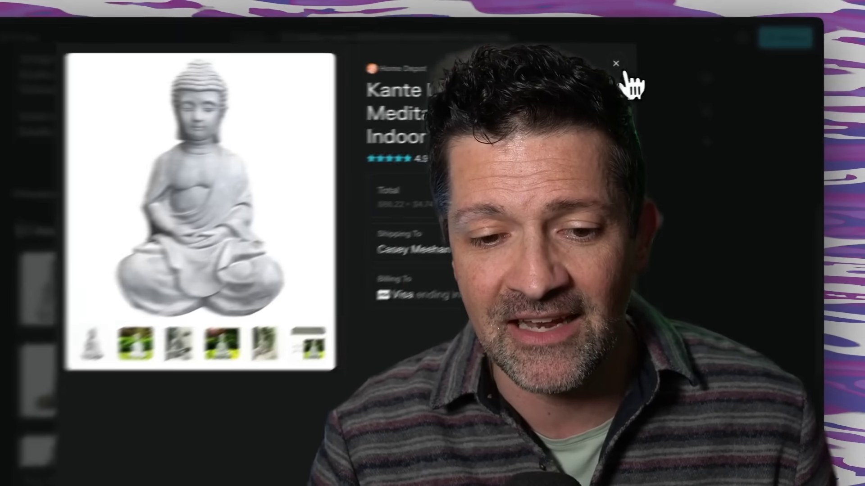
left_click(618, 66)
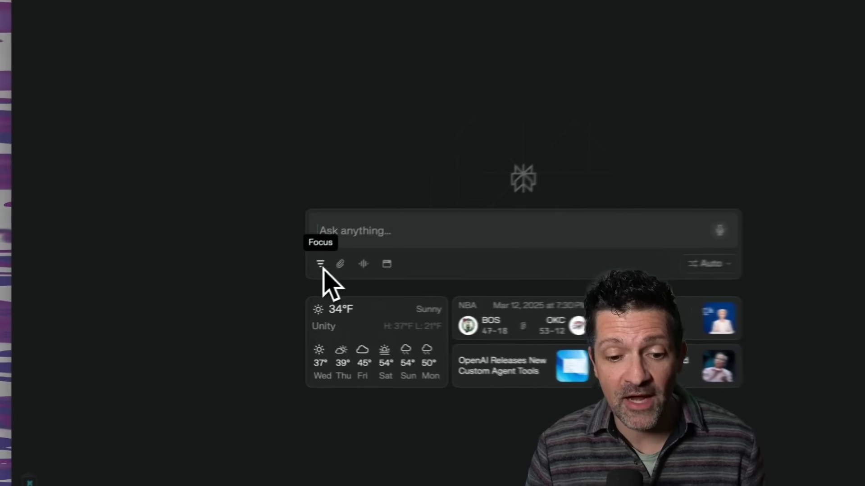
Set the search focus to Math and the model to Reasoning with o3-mini
left_click(321, 263)
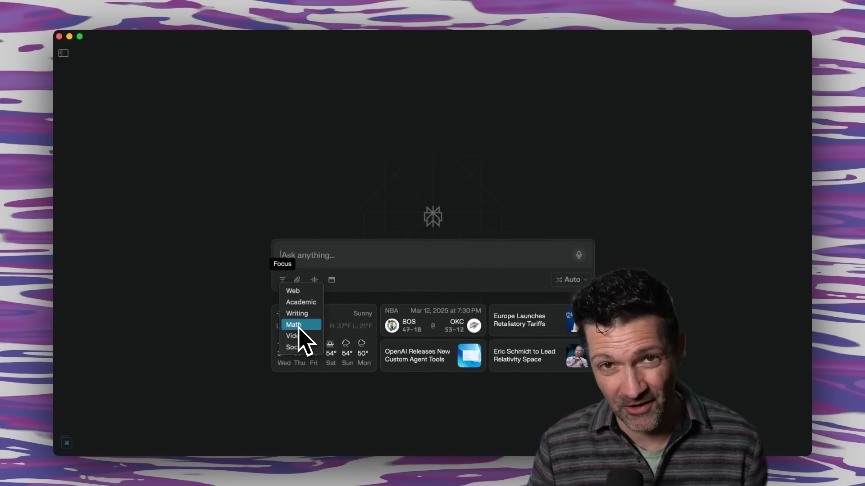
left_click(298, 325)
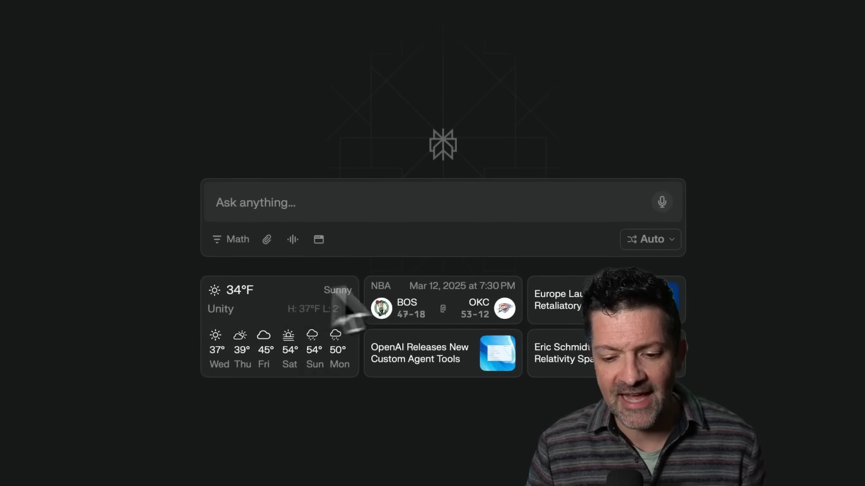
left_click(575, 280)
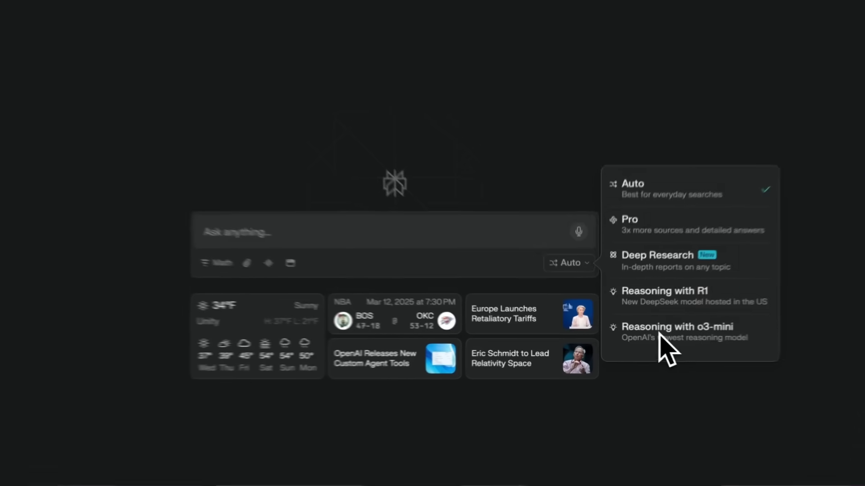
left_click(648, 336)
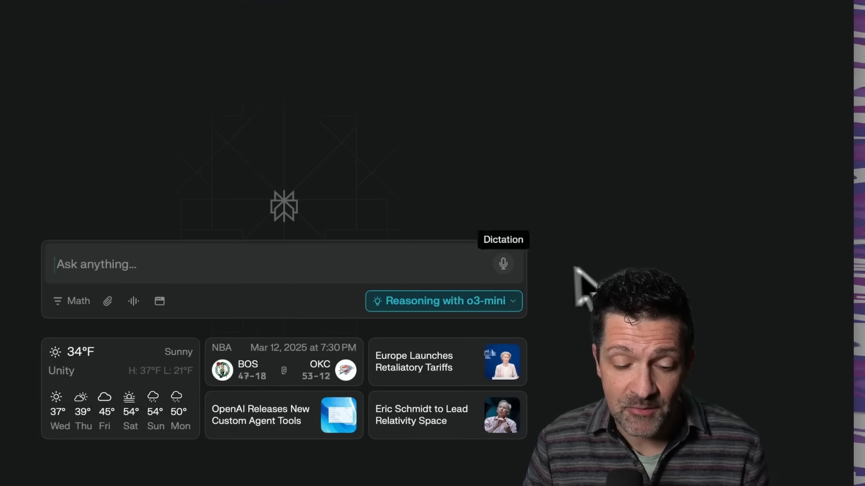
Submit the six-month sales forecast question and highlight the forecast of about 200
type("Please help me forecast my future sales. I have 100 customers today. I had only about 25 a year ago. I had only about 50 3 months ago. I'm on an exponential growth curve. Can you please help me forecast what my customer count might be in six months")
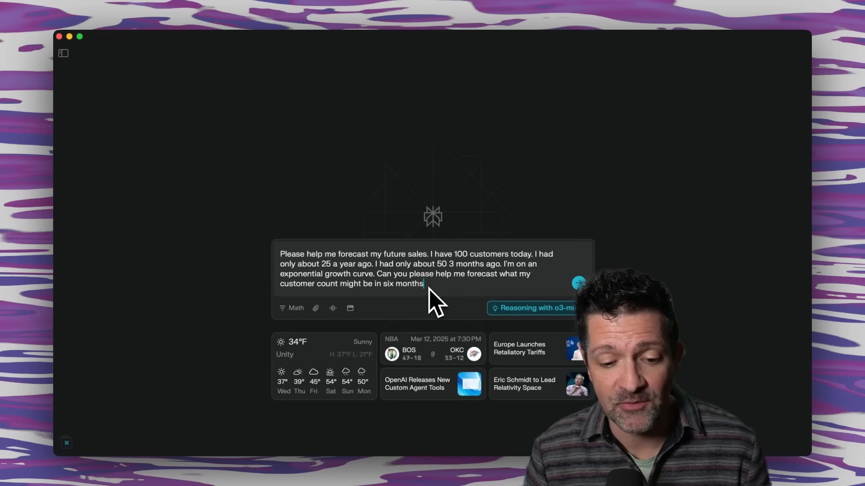
left_click(578, 283)
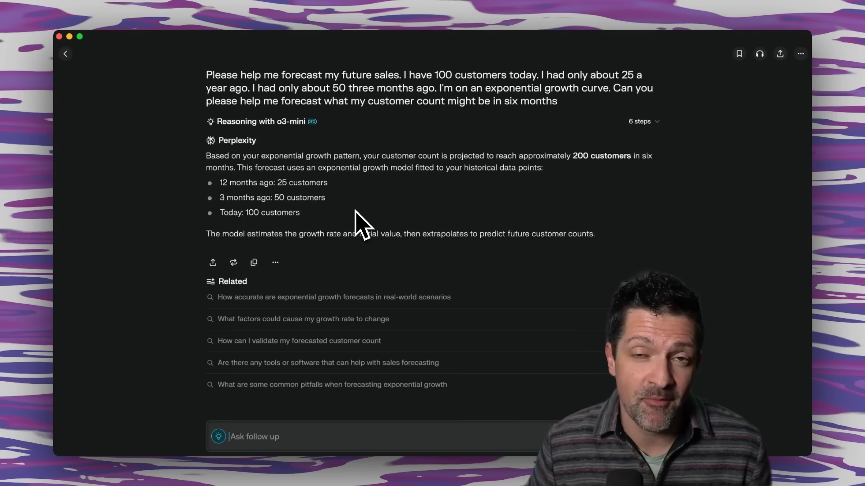
left_click_drag(193, 144, 498, 332)
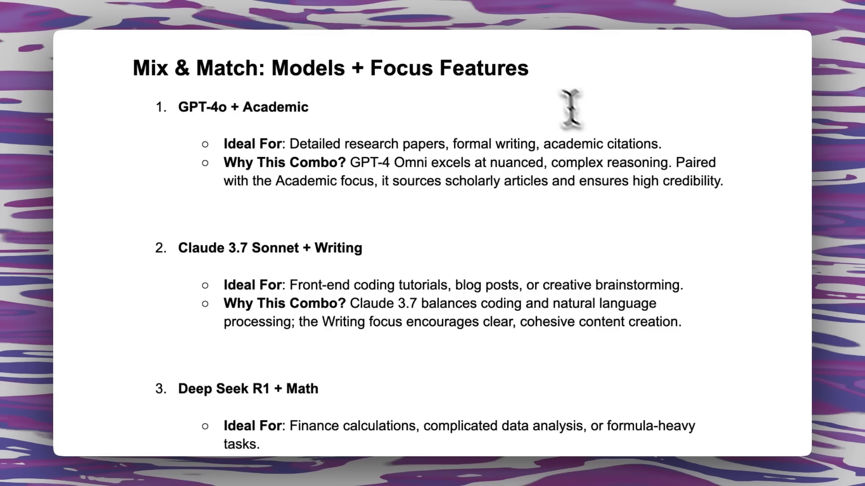
Highlight the Mix & Match heading and scroll through the O3 Mini use cases
left_click_drag(530, 68, 134, 63)
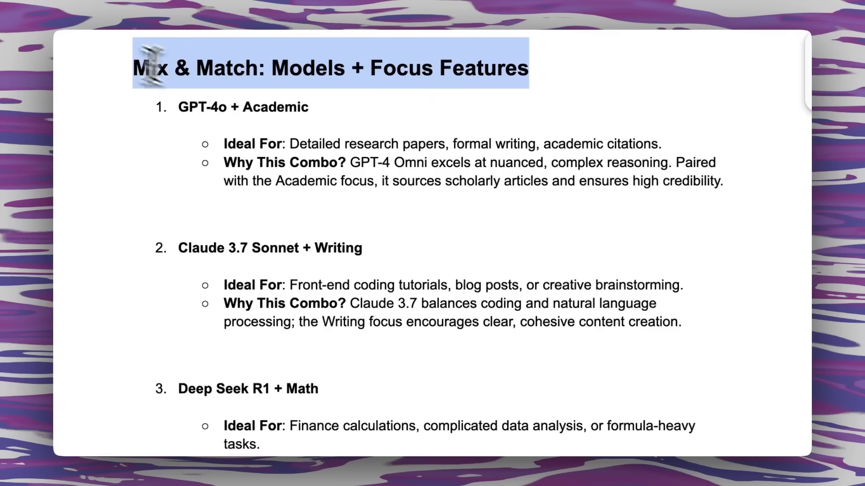
left_click(528, 208)
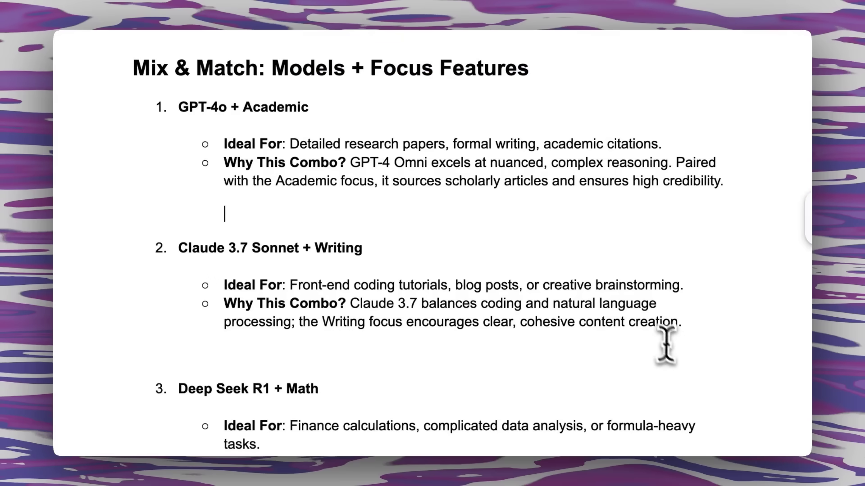
scroll(698, 373, "down", 15)
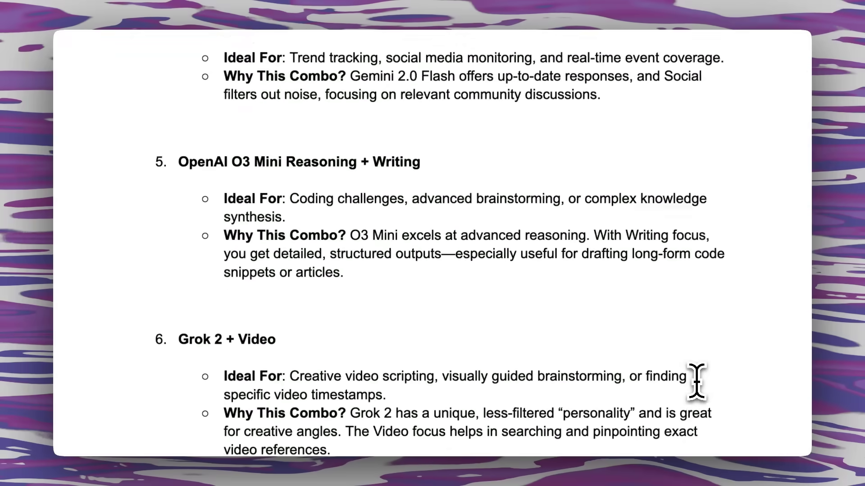
scroll(697, 382, "down", 15)
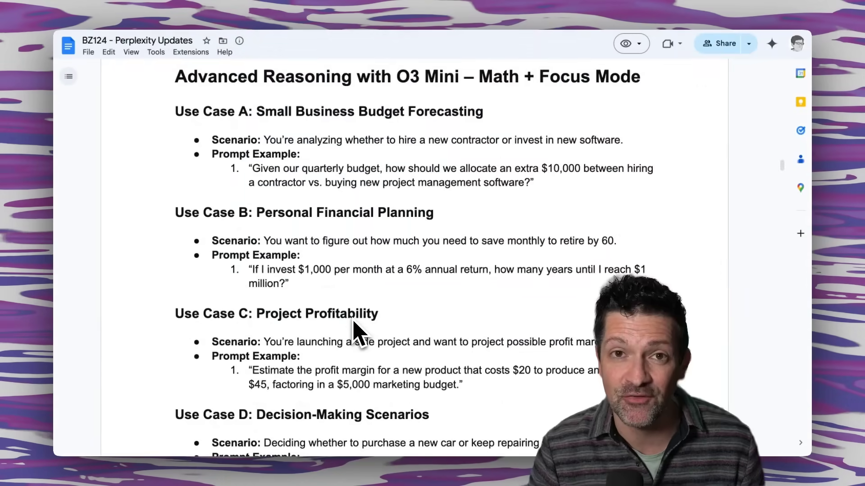
scroll(354, 321, "down", 4)
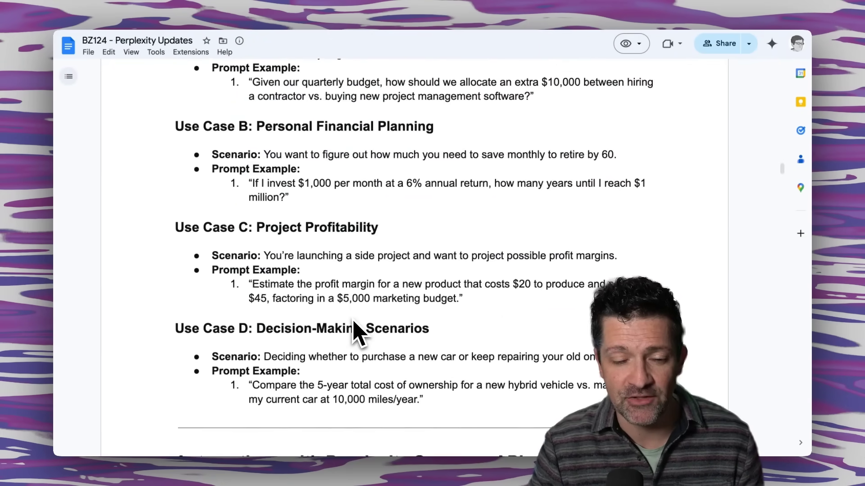
scroll(353, 322, "down", 1)
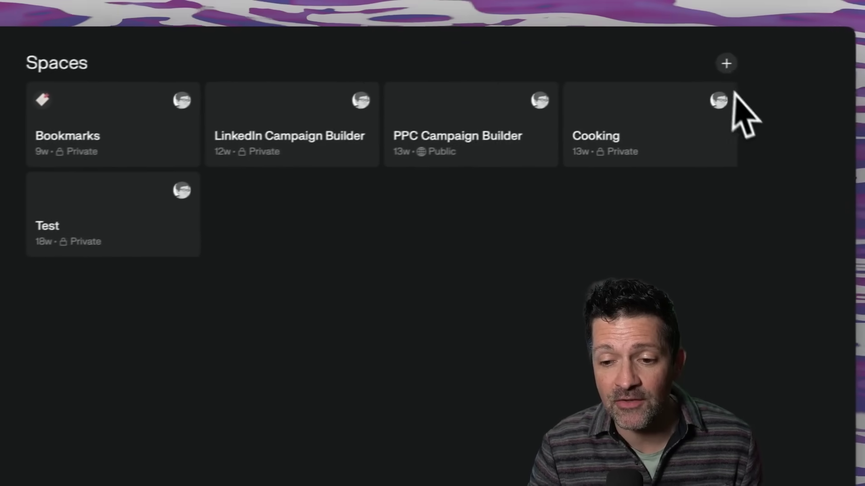
Start a new Perplexity space and open its AI Model dropdown to see the model choices
left_click(725, 61)
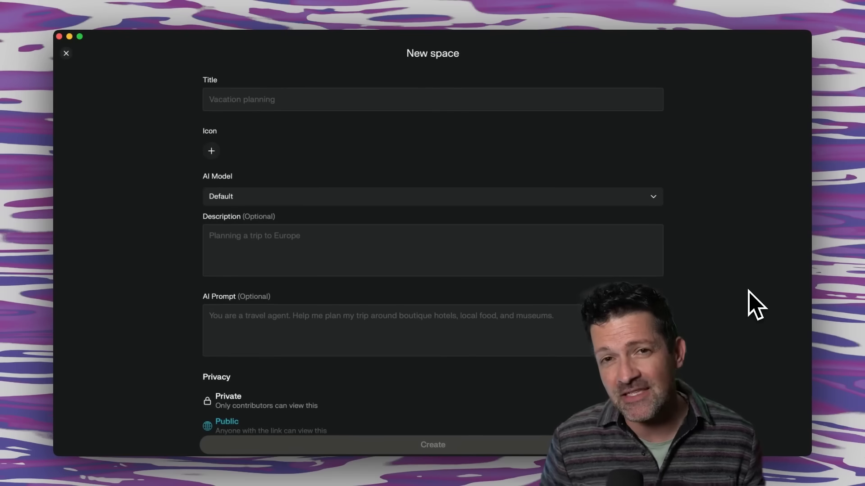
scroll(343, 137, "down", 1)
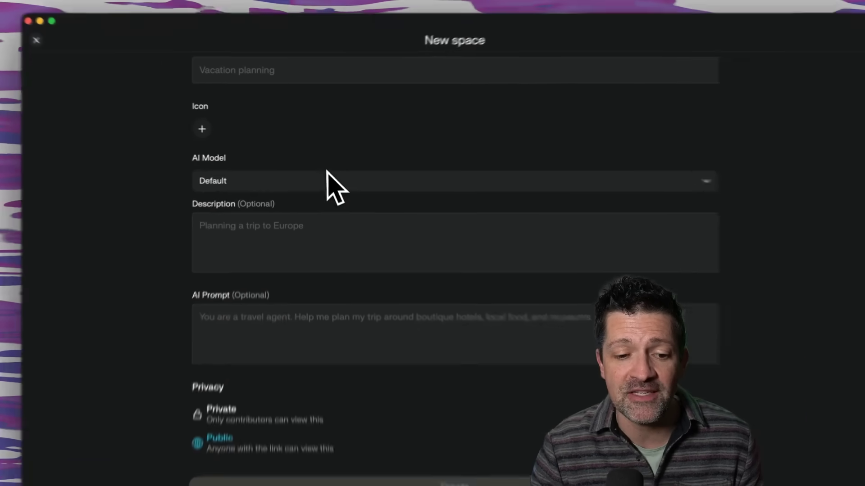
left_click(327, 176)
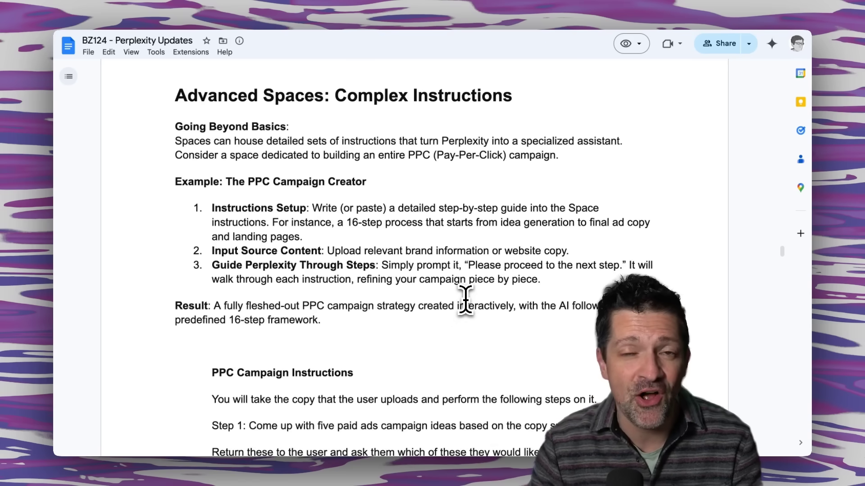
Select the PPC Campaign Instructions text from 'You will take the copy' through Step 8
scroll(466, 300, "down", 5)
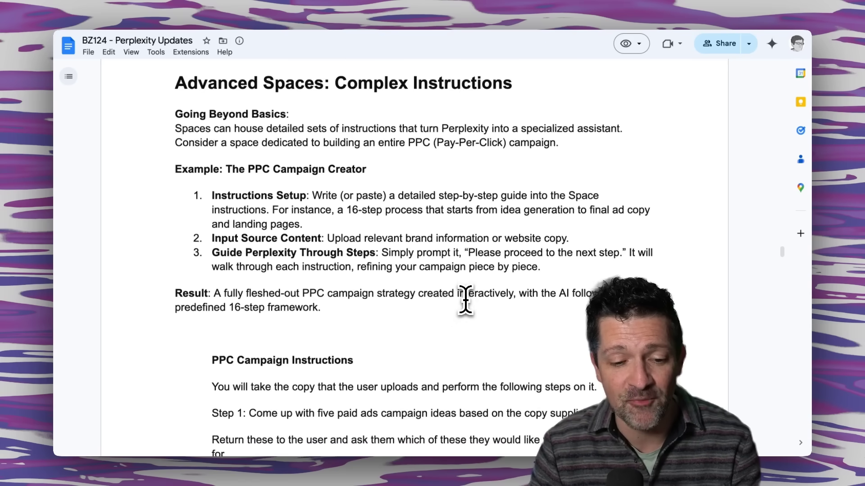
scroll(466, 300, "down", 2)
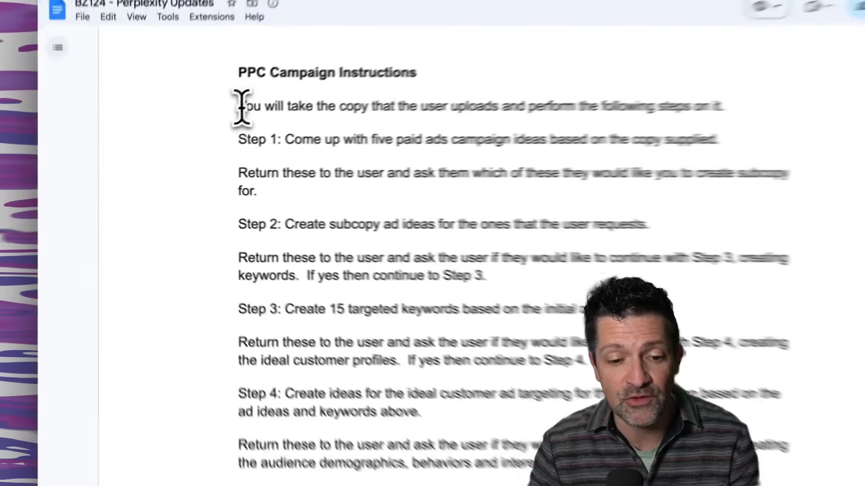
left_click_drag(210, 123, 257, 224)
left_click_drag(328, 245, 371, 377)
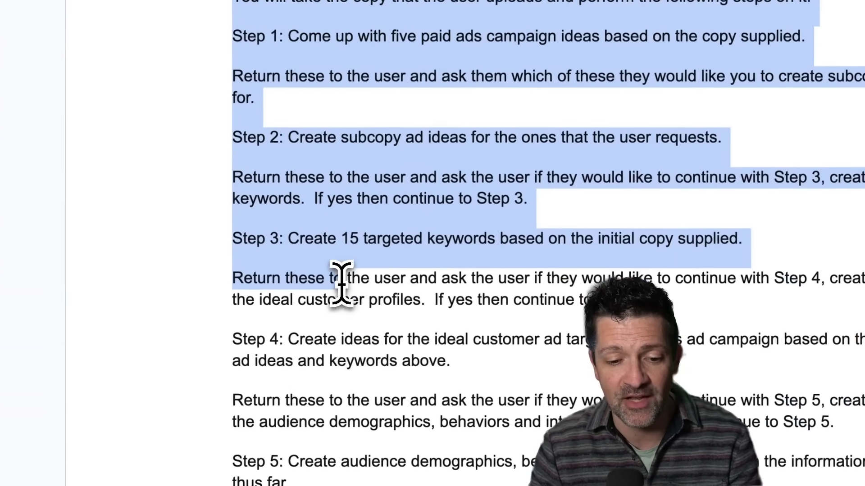
left_click_drag(340, 281, 341, 280)
scroll(341, 281, "down", 5)
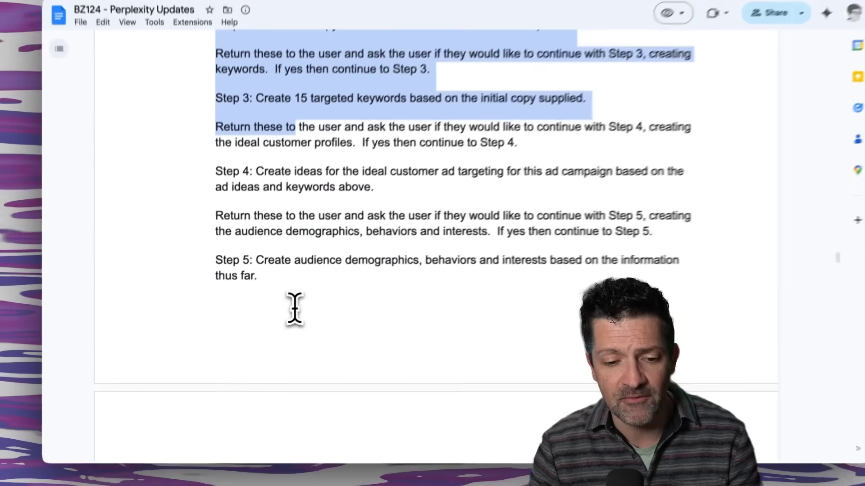
scroll(341, 282, "down", 4)
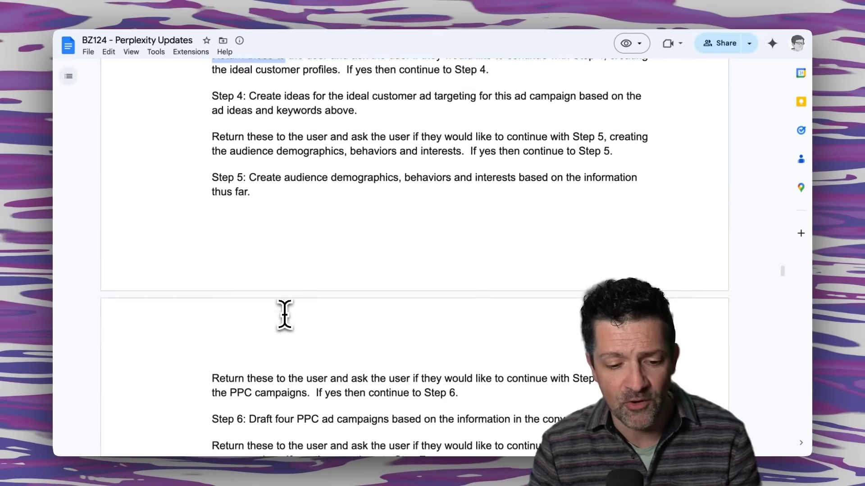
scroll(284, 313, "down", 5)
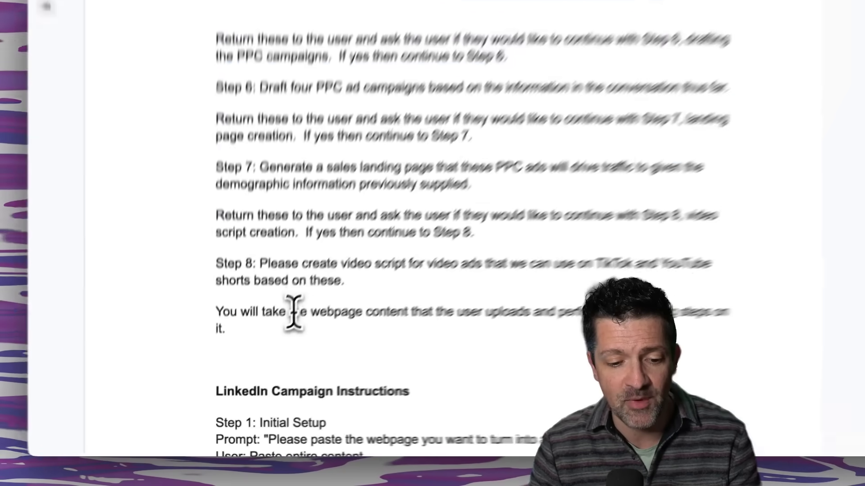
left_click_drag(294, 310, 294, 312)
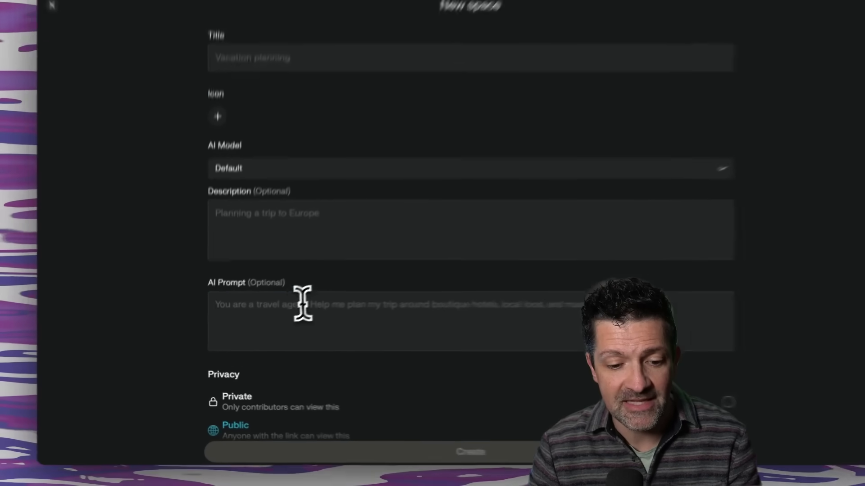
Paste the PPC instructions as the space's AI prompt and choose GPT-4o as its model
left_click(254, 329)
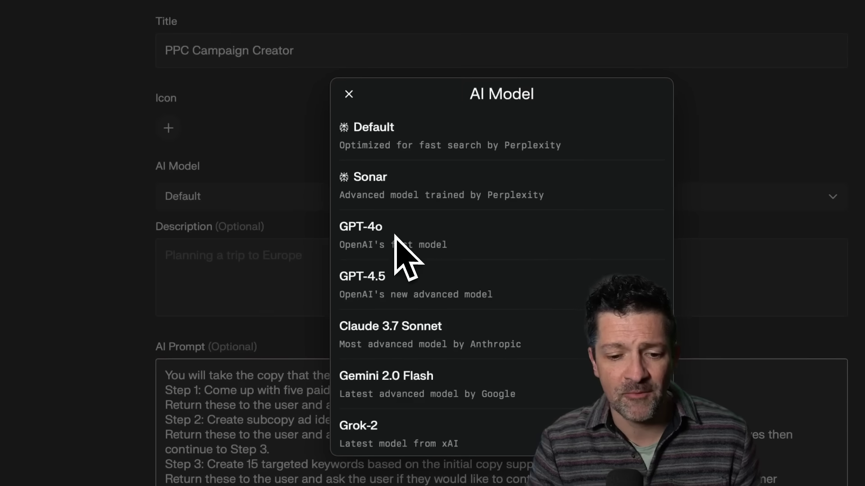
left_click(395, 235)
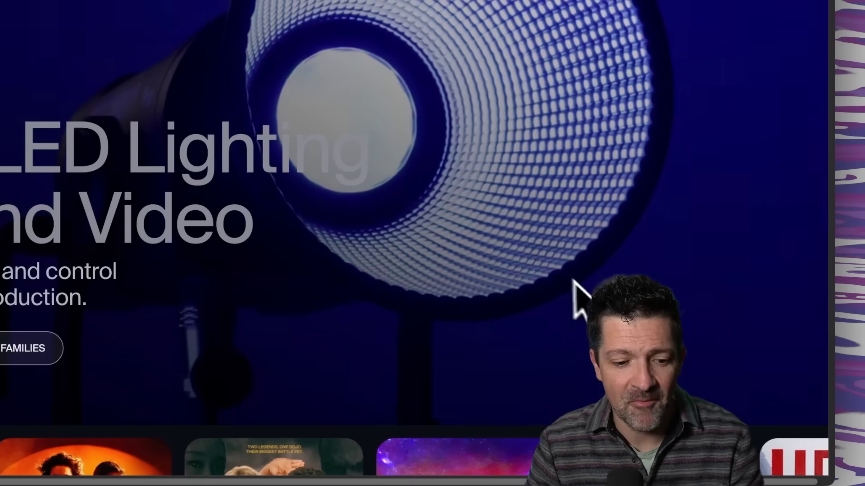
scroll(572, 295, "down", 5)
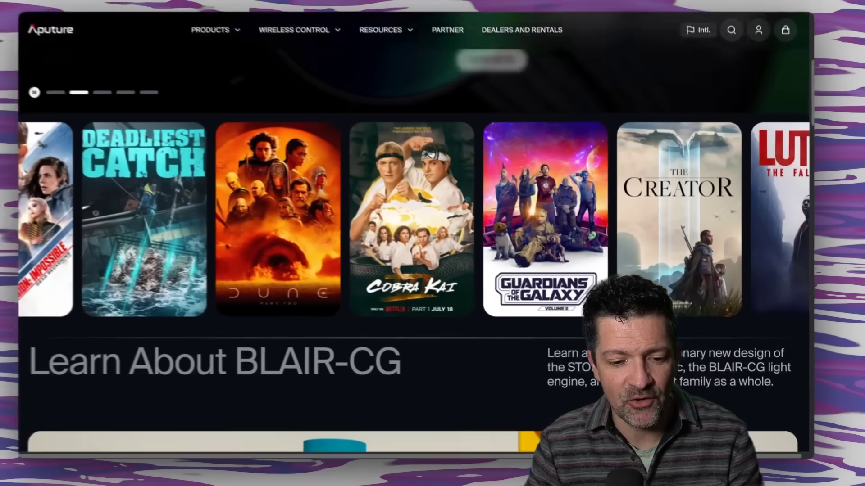
Look over the Aputure home page and select all of its content
scroll(432, 244, "down", 10)
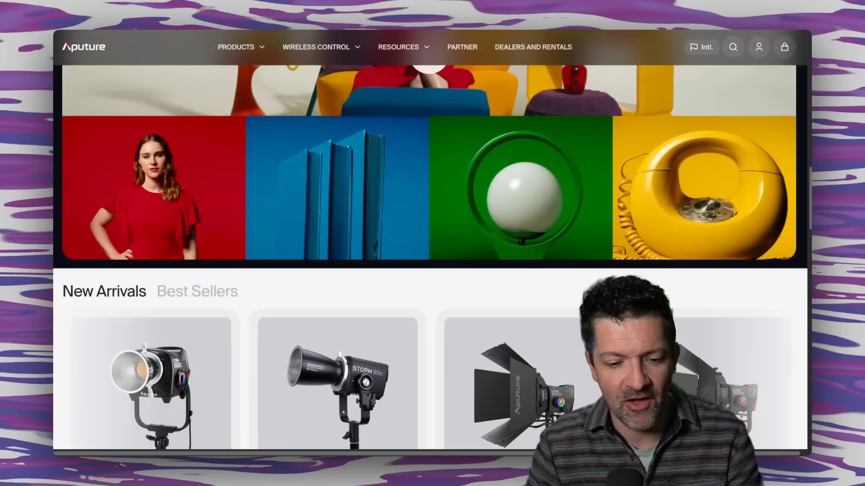
scroll(430, 239, "down", 12)
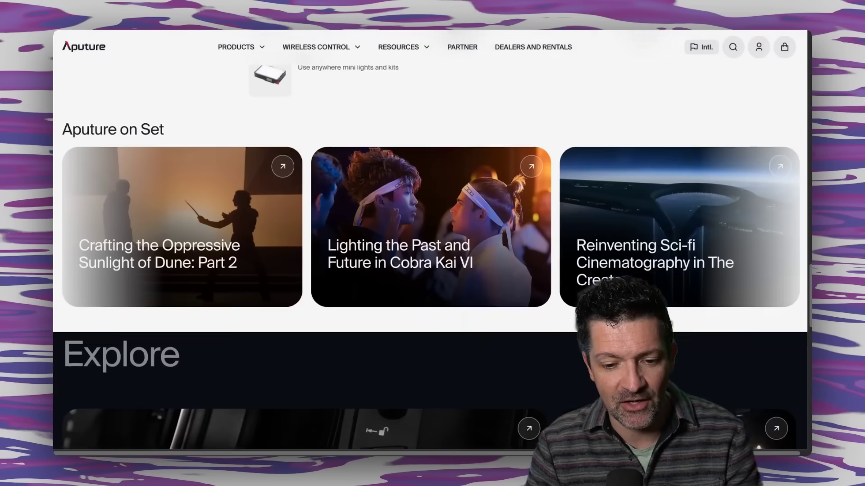
scroll(430, 239, "down", 12)
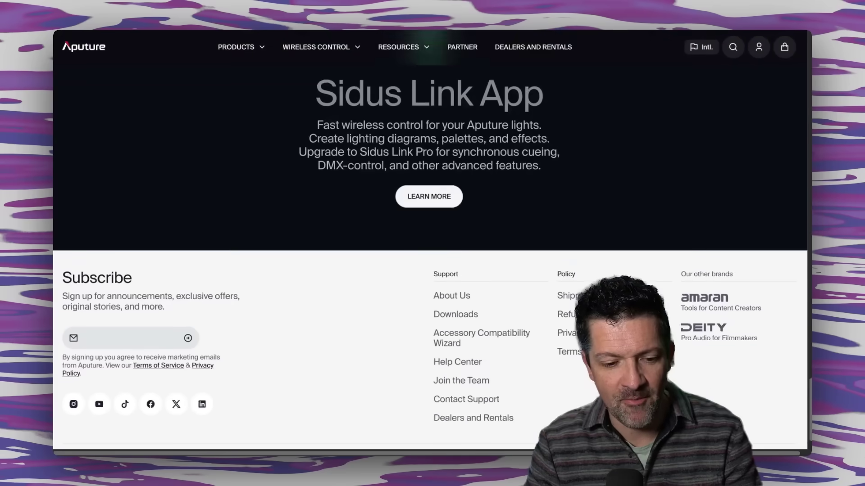
scroll(430, 239, "up", 10)
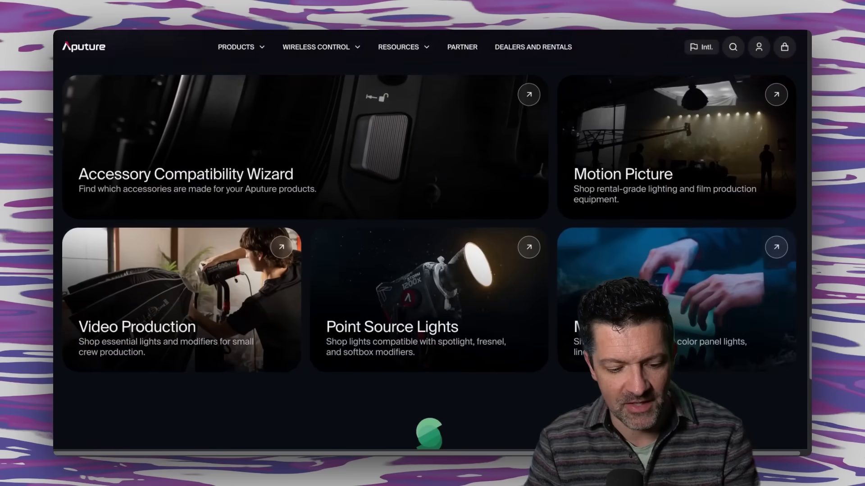
scroll(622, 331, "up", 4)
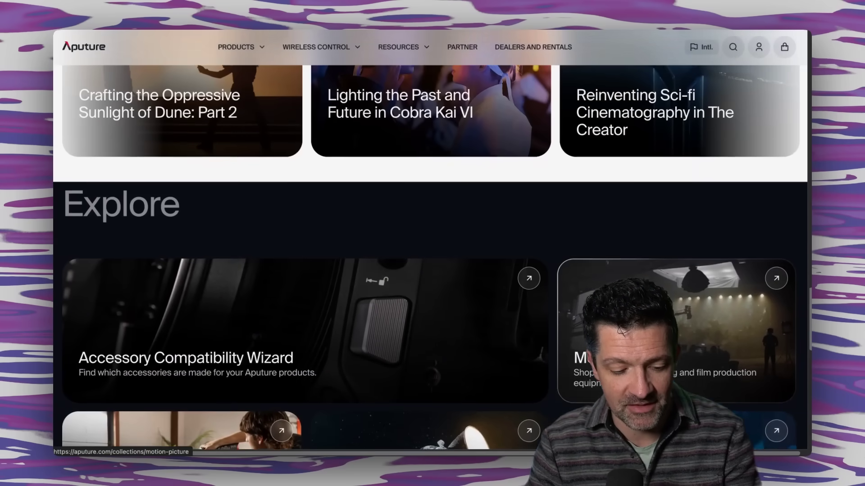
scroll(621, 331, "up", 1)
key("super+a")
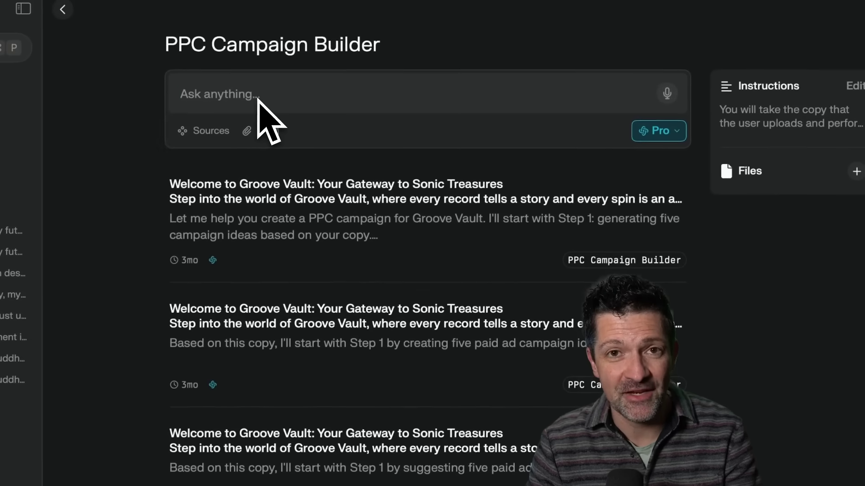
Submit the Aputure copy to the space, ask it to proceed, then reply '#2 looks good'
key("super+v")
left_click(667, 195)
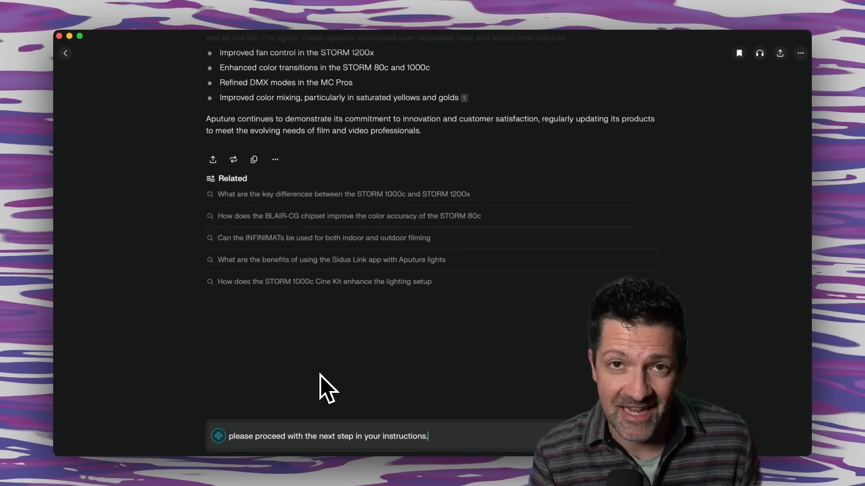
key("Return")
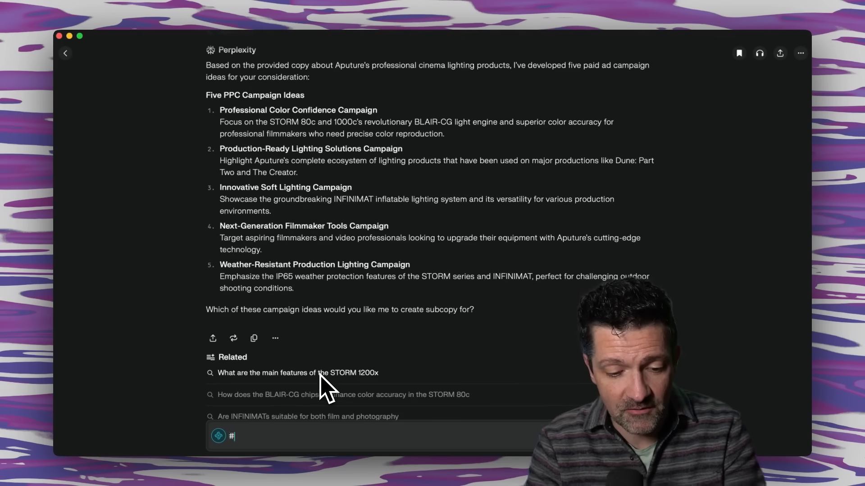
type("2 looks good")
key("Return")
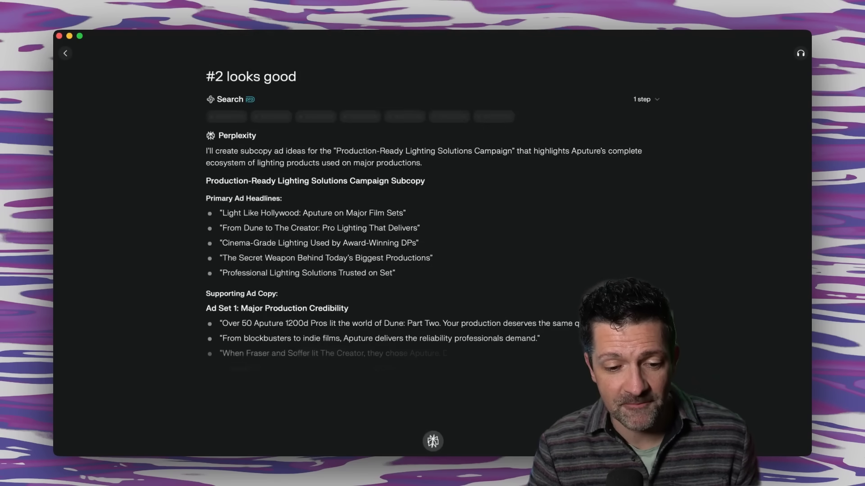